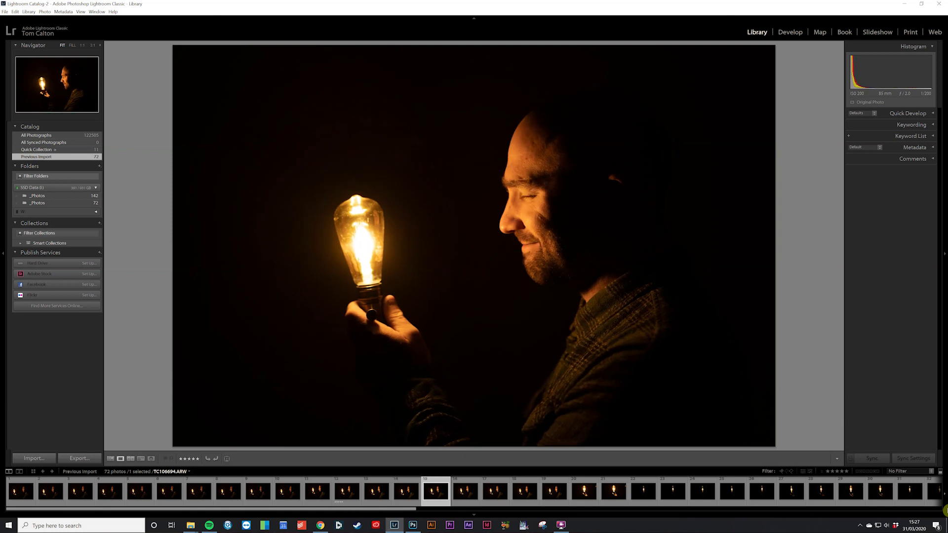
# Rate the portrait with the glowing bulb five stars and browse ahead through the previous import to the bulb close-ups
pyautogui.press('5')
pyautogui.press('Right')
pyautogui.press('Right')
pyautogui.press('Right')
pyautogui.press('Right')
pyautogui.press('Right')
pyautogui.press('Right')
pyautogui.press('Right')
pyautogui.press('Right')
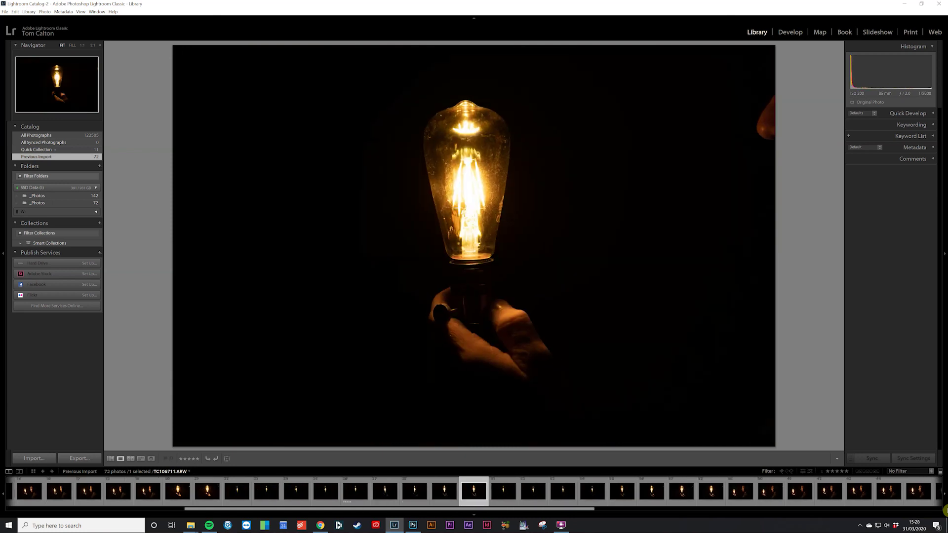
pyautogui.press('0')
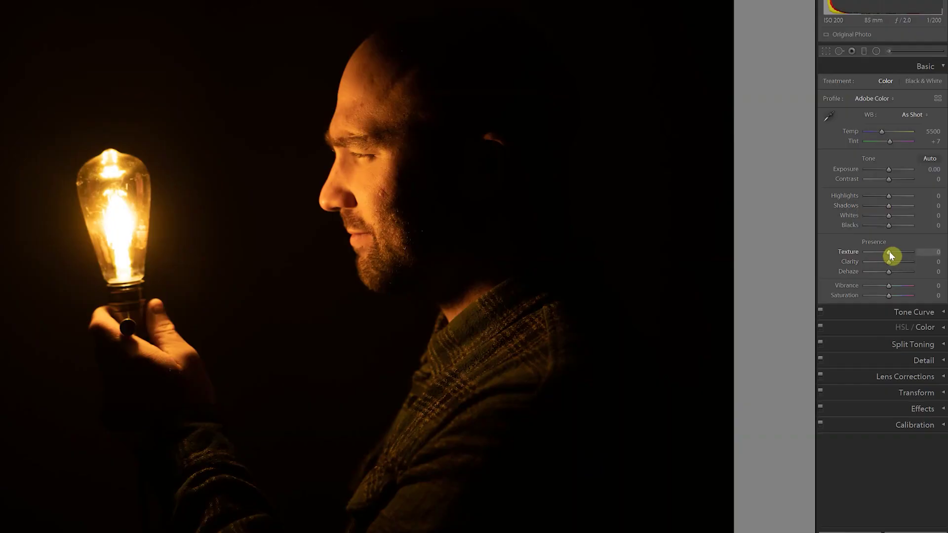
# Raise the portrait's Texture to +100, check the face detail up close, and set Clarity to +30
pyautogui.moveTo(892, 251); pyautogui.dragTo(906, 256)
pyautogui.click(360, 144)
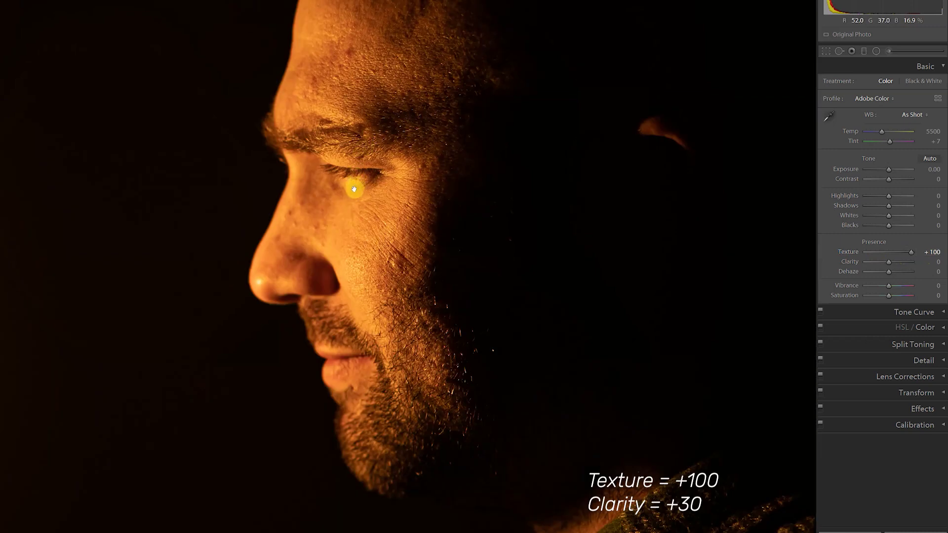
pyautogui.click(354, 189)
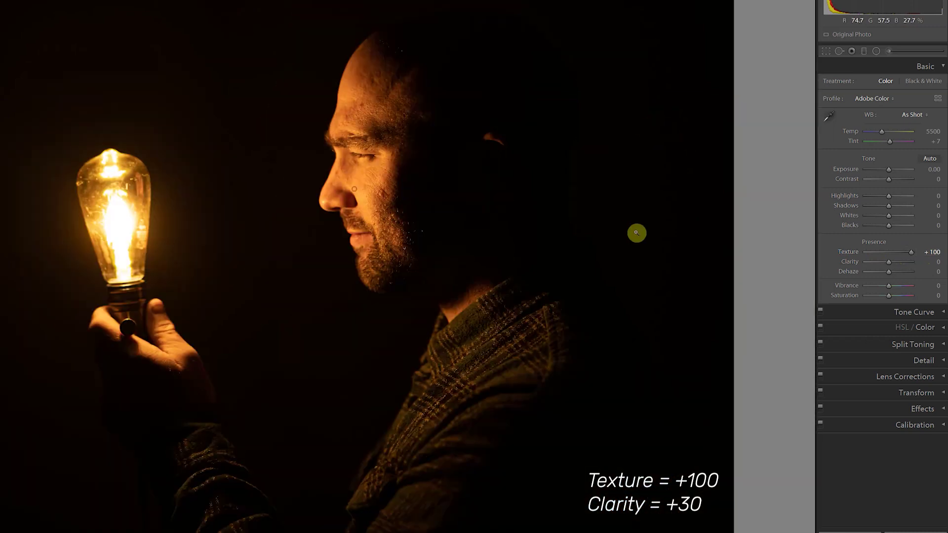
pyautogui.click(897, 262)
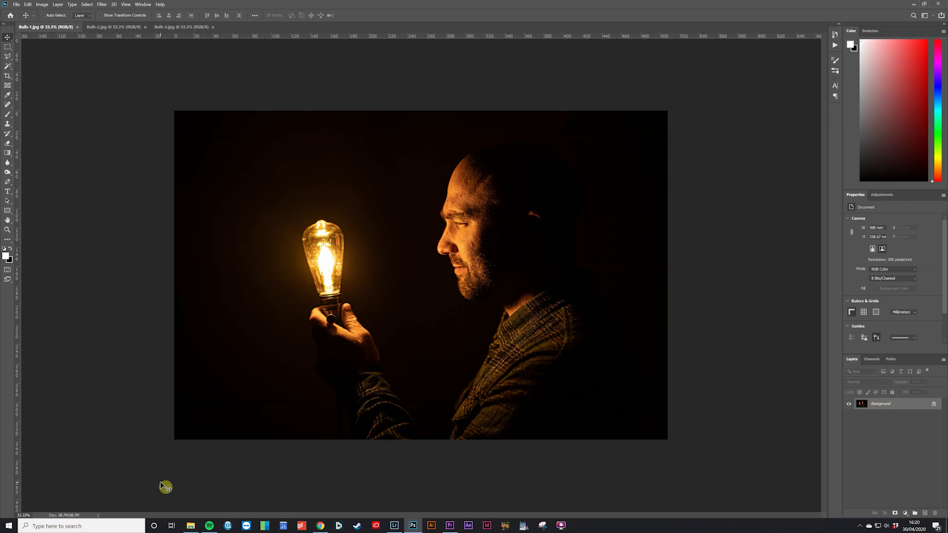
# In Photoshop, review the three bulb photos, then copy the entire Bulb-2.jpg image and paste it into Bulb-1.jpg
pyautogui.click(105, 29)
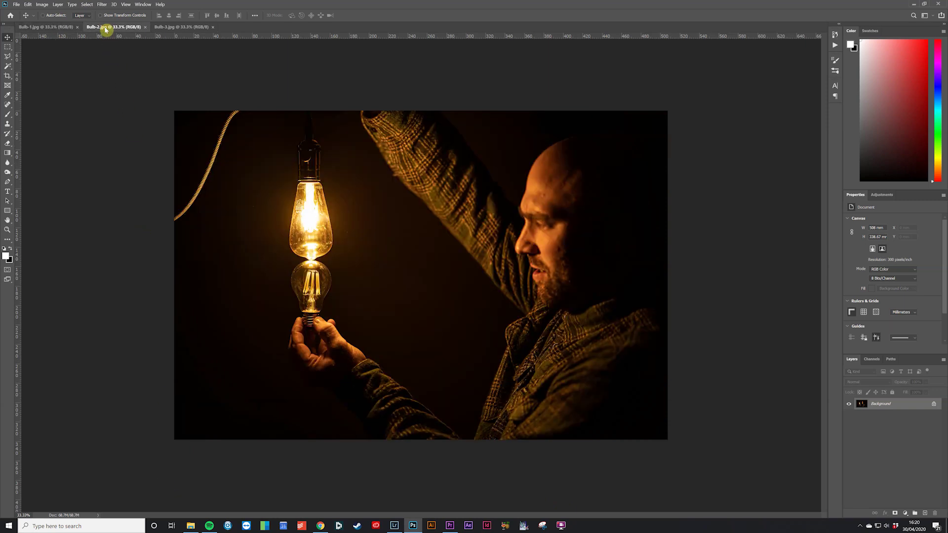
pyautogui.click(178, 28)
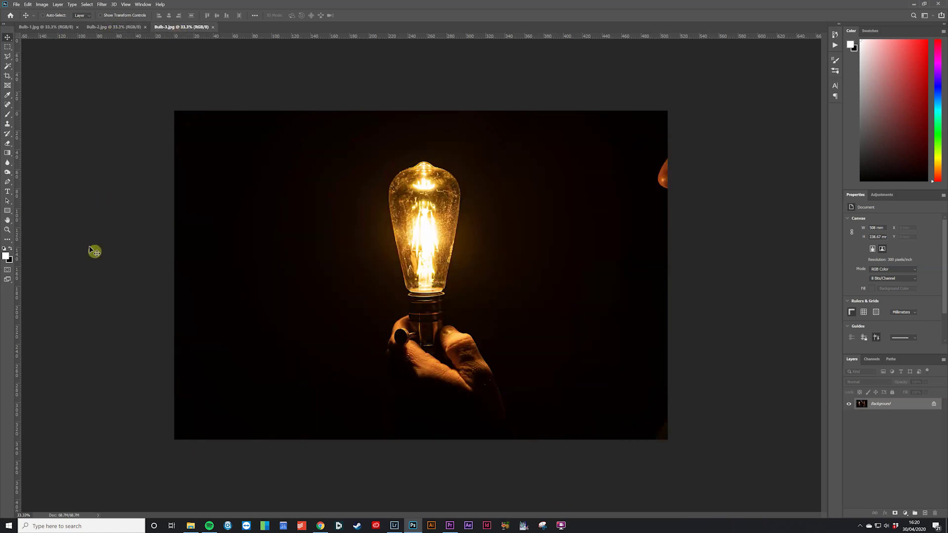
pyautogui.click(107, 29)
pyautogui.hotkey('ctrl', 'a')
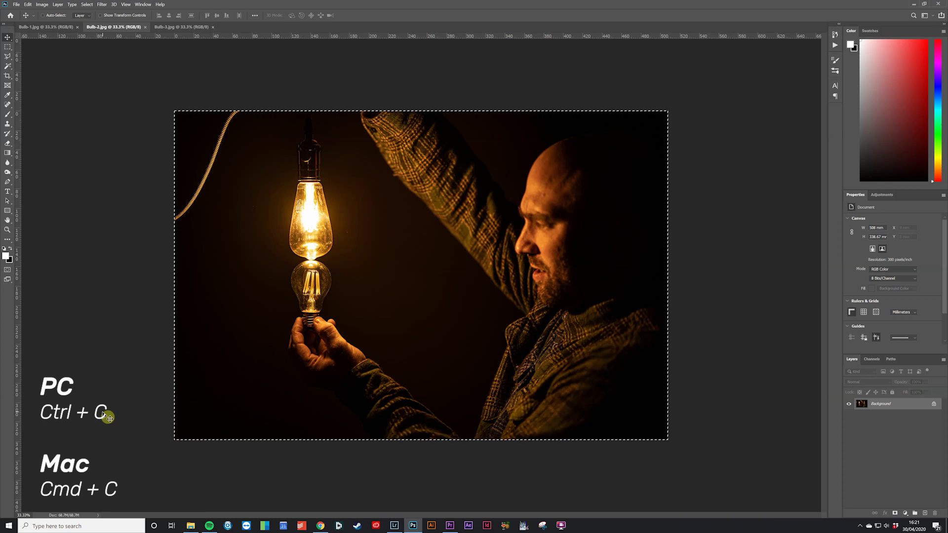
pyautogui.click(50, 28)
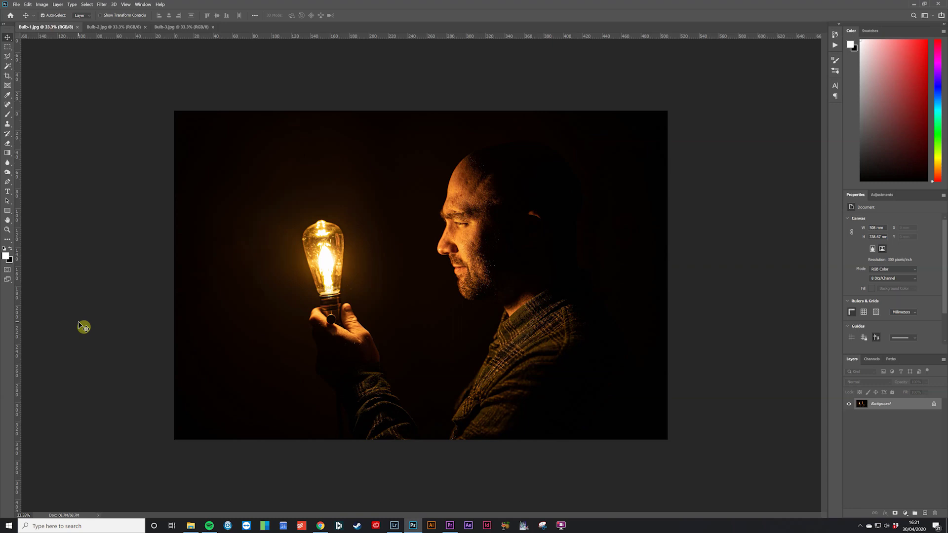
pyautogui.hotkey('ctrl', 'v')
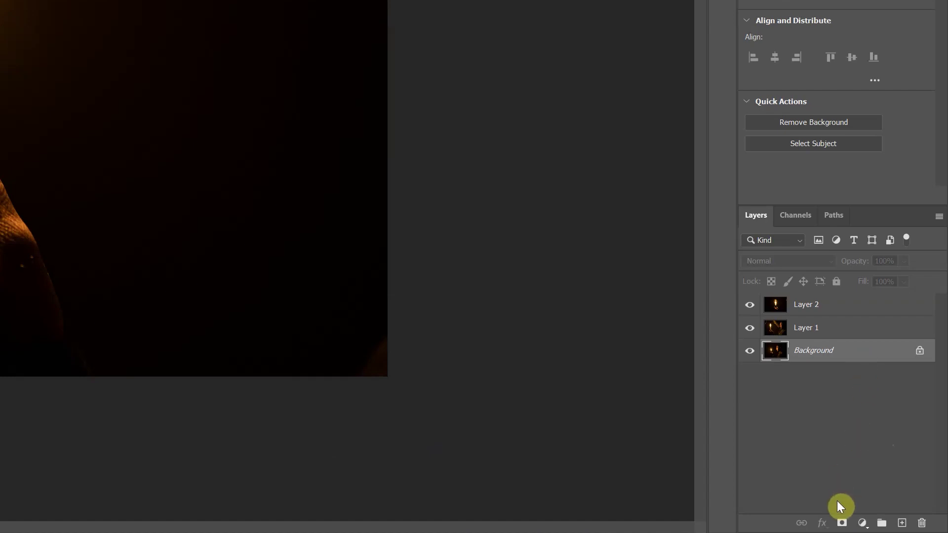
# Add a layer mask to the Background layer and hide Layer 2 and Layer 1 above it
pyautogui.click(842, 525)
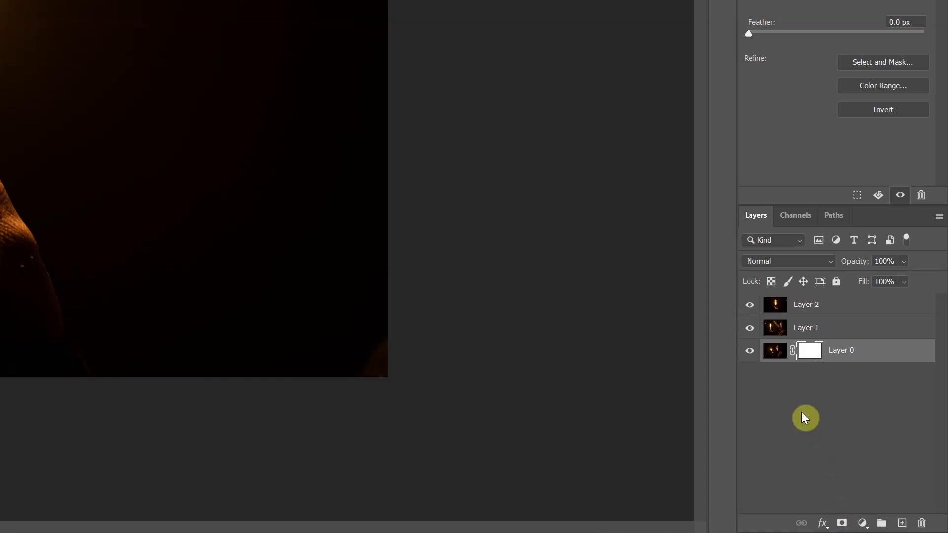
pyautogui.click(750, 306)
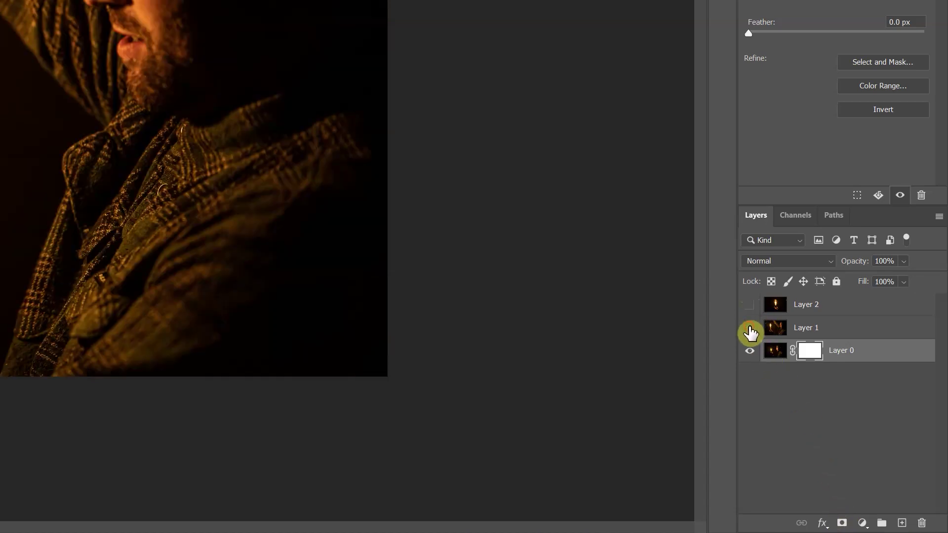
pyautogui.click(750, 328)
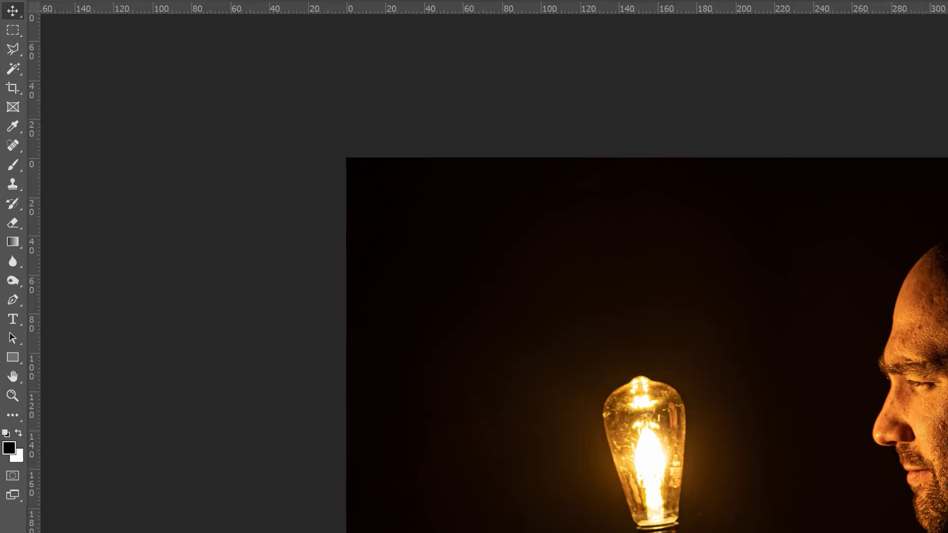
# Paint with a large soft black brush on Layer 0's mask to hide the bulb, hand and forearm
pyautogui.click(9, 167)
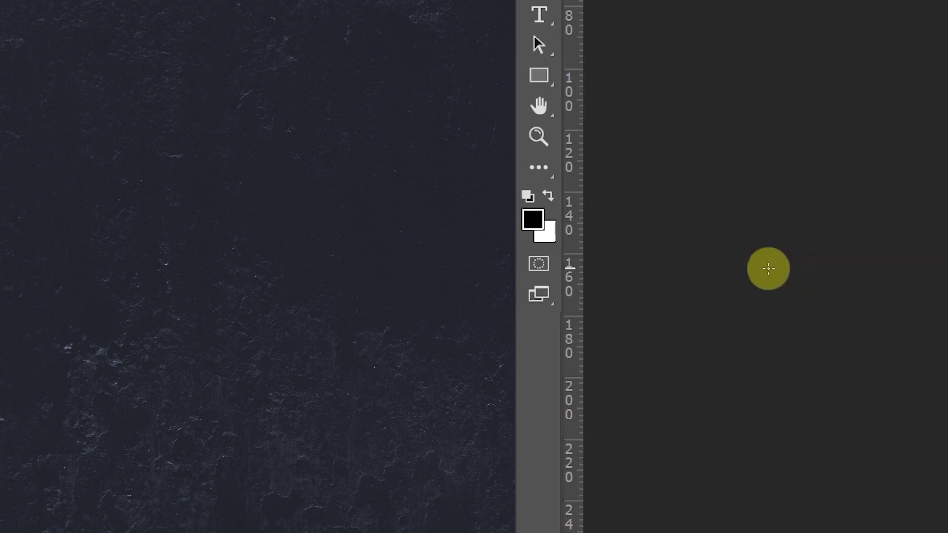
pyautogui.press('x')
pyautogui.press('d')
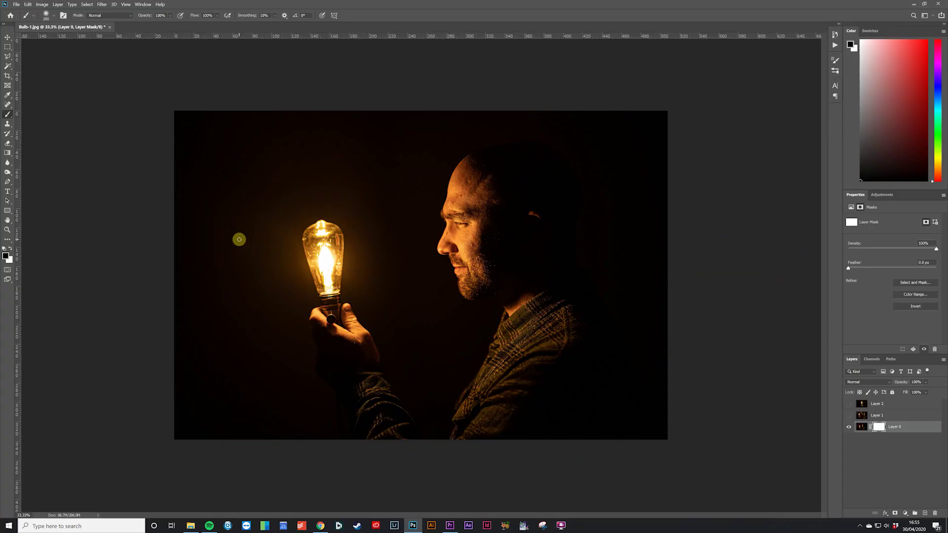
pyautogui.press(']')
pyautogui.press(']')
pyautogui.press(']')
pyautogui.press(']')
pyautogui.press(']')
pyautogui.press(']')
pyautogui.press(']')
pyautogui.press(']')
pyautogui.press(']')
pyautogui.press(']')
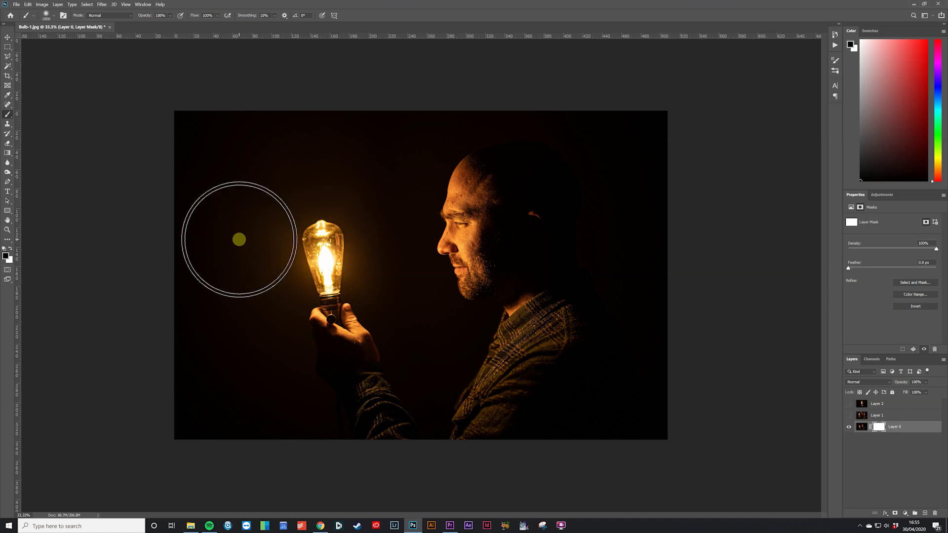
pyautogui.press('[')
pyautogui.press('[')
pyautogui.press('[')
pyautogui.press('[')
pyautogui.press('[')
pyautogui.press('[')
pyautogui.press('[')
pyautogui.press('[')
pyautogui.press('[')
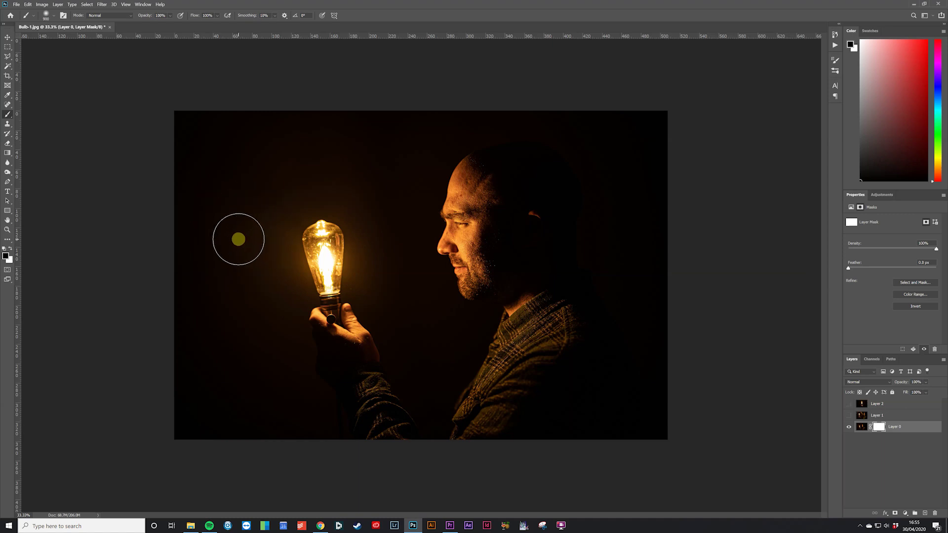
pyautogui.press(']')
pyautogui.press(']')
pyautogui.press(']')
pyautogui.press(']')
pyautogui.press(']')
pyautogui.press(']')
pyautogui.press(']')
pyautogui.press(']')
pyautogui.press(']')
pyautogui.press(']')
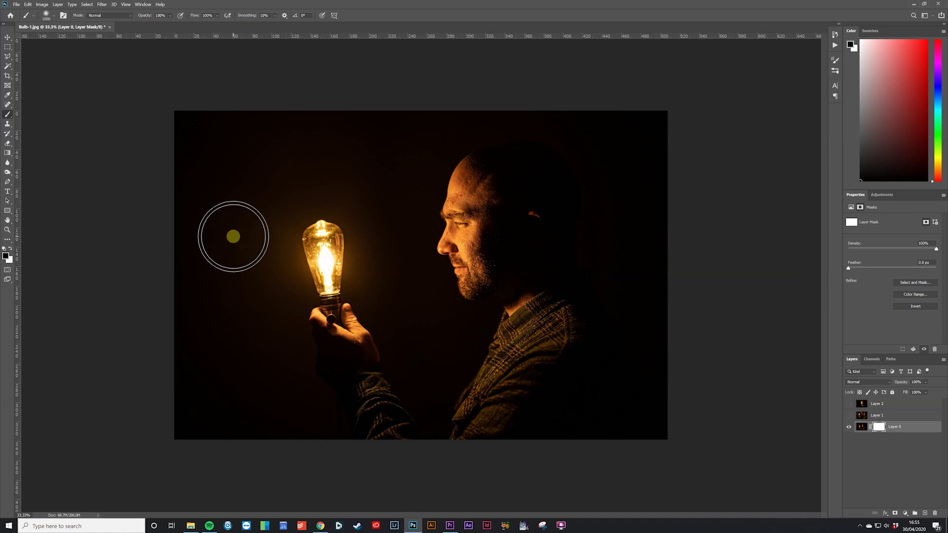
pyautogui.moveTo(228, 229)
pyautogui.mouseDown()
pyautogui.moveTo(215, 148)
pyautogui.moveTo(206, 172)
pyautogui.moveTo(238, 172)
pyautogui.moveTo(221, 179)
pyautogui.moveTo(221, 357)
pyautogui.moveTo(240, 408)
pyautogui.moveTo(323, 431)
pyautogui.moveTo(405, 432)
pyautogui.mouseUp()
pyautogui.press('[')
pyautogui.press('[')
pyautogui.press('[')
pyautogui.press('[')
pyautogui.press('[')
pyautogui.press('[')
pyautogui.press('[')
pyautogui.press('[')
pyautogui.press('[')
pyautogui.press('[')
pyautogui.press('[')
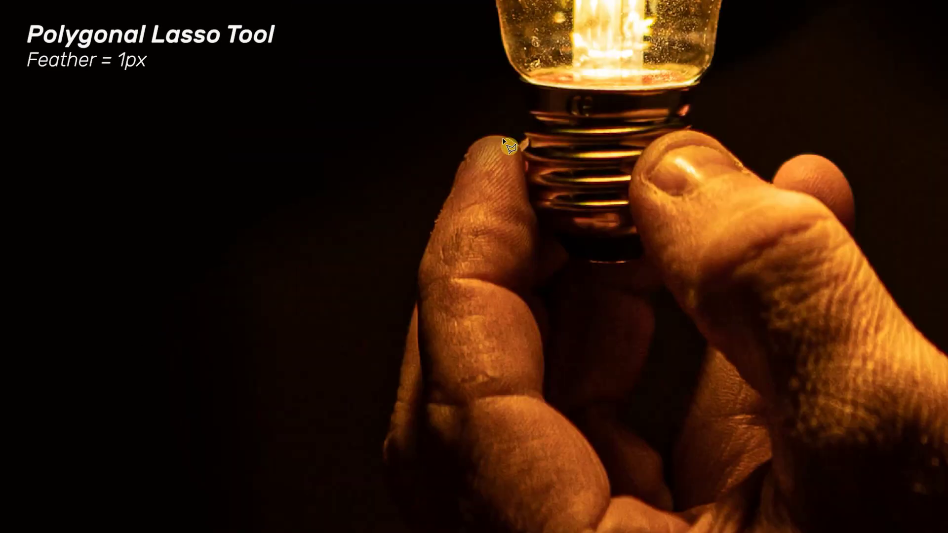
# Trace the edges of the hand, forearm and glass bulb with the Polygonal Lasso Tool, using a 1 px feather
pyautogui.click(508, 144)
pyautogui.click(469, 149)
pyautogui.click(445, 207)
pyautogui.click(420, 276)
pyautogui.click(410, 326)
pyautogui.click(396, 410)
pyautogui.click(385, 454)
pyautogui.click(391, 496)
pyautogui.scroll(-5, 401, 508)
pyautogui.scroll(-5, 499, 423)
pyautogui.click(191, 180)
pyautogui.click(249, 224)
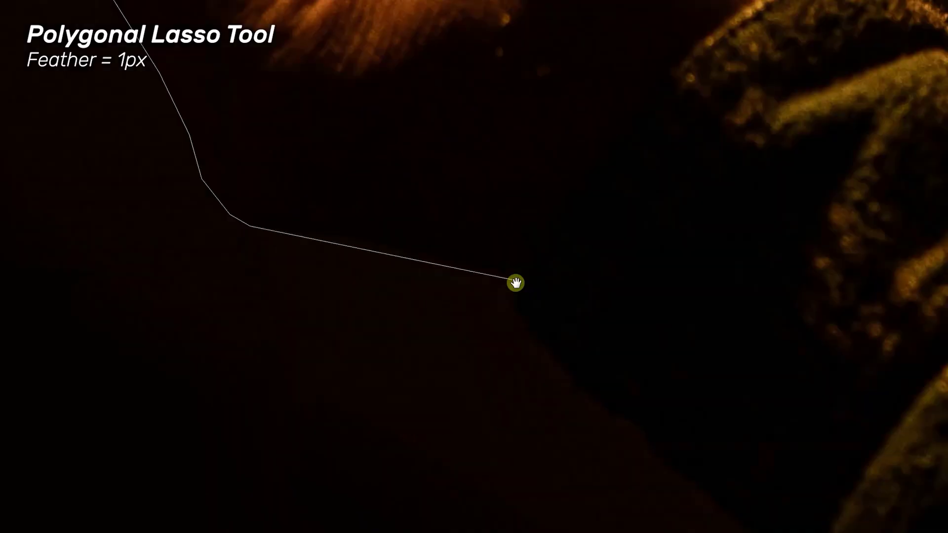
pyautogui.scroll(-3, 515, 281)
pyautogui.click(370, 205)
pyautogui.click(381, 244)
pyautogui.scroll(-4, 457, 335)
pyautogui.click(432, 135)
pyautogui.click(468, 186)
pyautogui.click(469, 223)
pyautogui.click(508, 281)
pyautogui.hscroll(5, 525, 295)
pyautogui.click(434, 451)
pyautogui.click(504, 415)
pyautogui.scroll(3, 216, 161)
pyautogui.click(513, 336)
pyautogui.click(445, 252)
pyautogui.scroll(3, 588, 388)
pyautogui.click(573, 390)
pyautogui.click(556, 351)
pyautogui.click(519, 320)
pyautogui.click(459, 287)
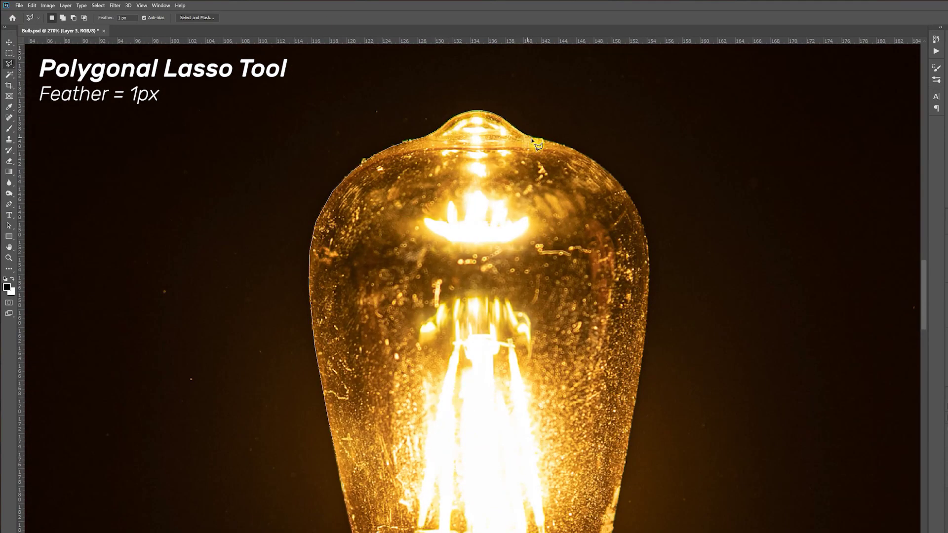
pyautogui.scroll(-10, 624, 189)
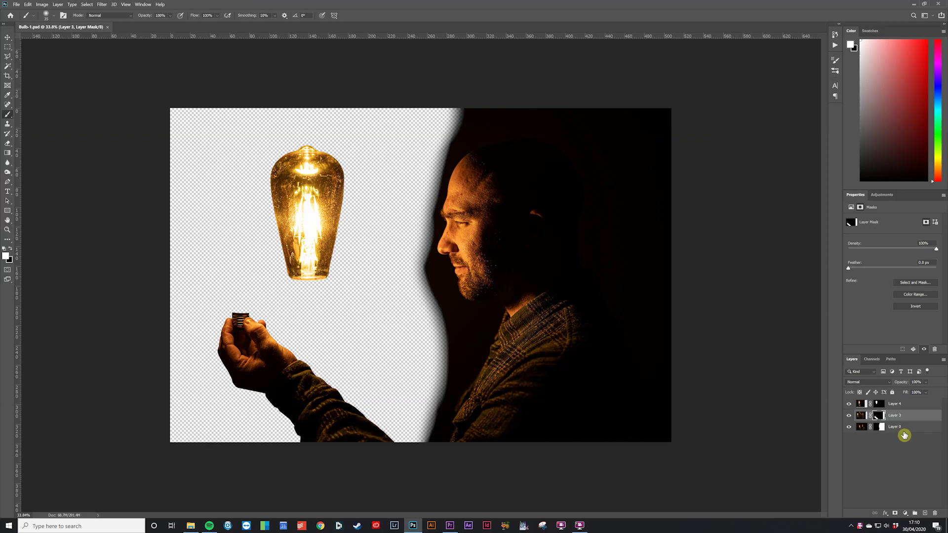
# Move the cut-out hand and forearm on Layer 3 toward the man's body so the sleeve meets his jacket
pyautogui.click(904, 431)
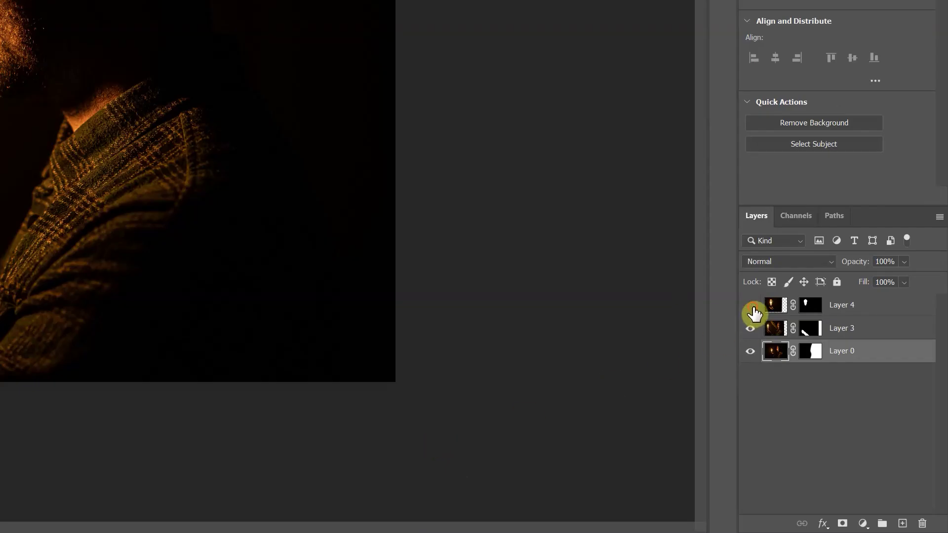
pyautogui.click(849, 404)
pyautogui.click(840, 331)
pyautogui.moveTo(336, 415); pyautogui.dragTo(420, 418)
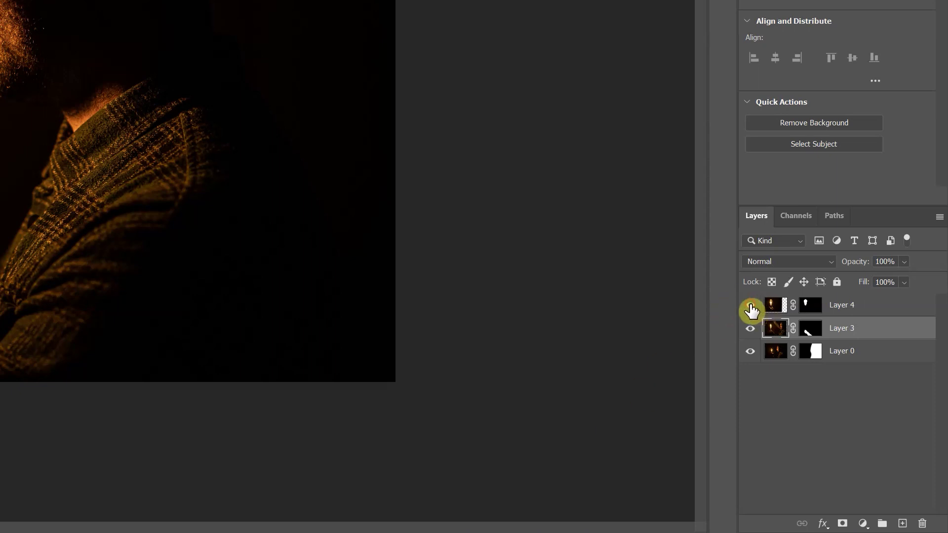
# Free Transform the bulb on Layer 4 to about 51.55% and fit it onto the screw base in the hand
pyautogui.hotkey('alt', ']')
pyautogui.hotkey('ctrl', 't')
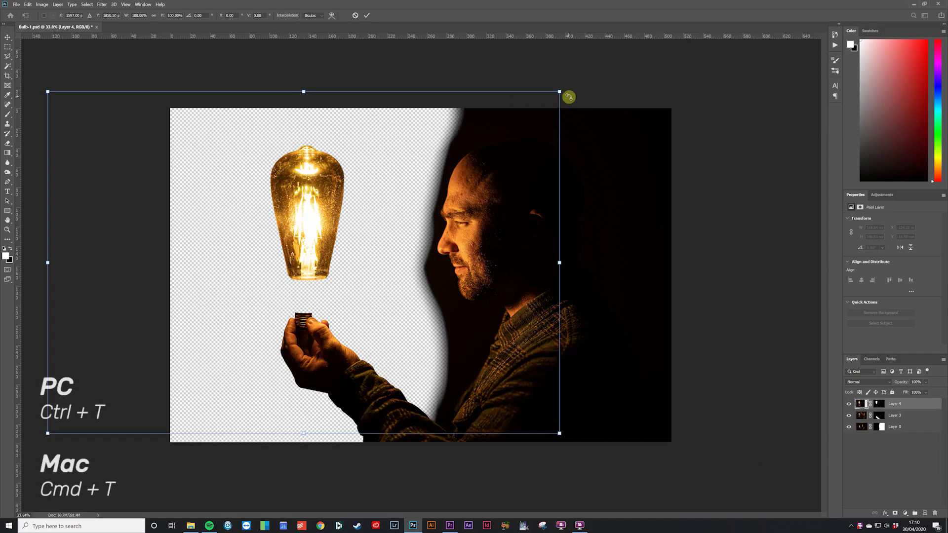
pyautogui.moveTo(561, 91); pyautogui.dragTo(425, 161)
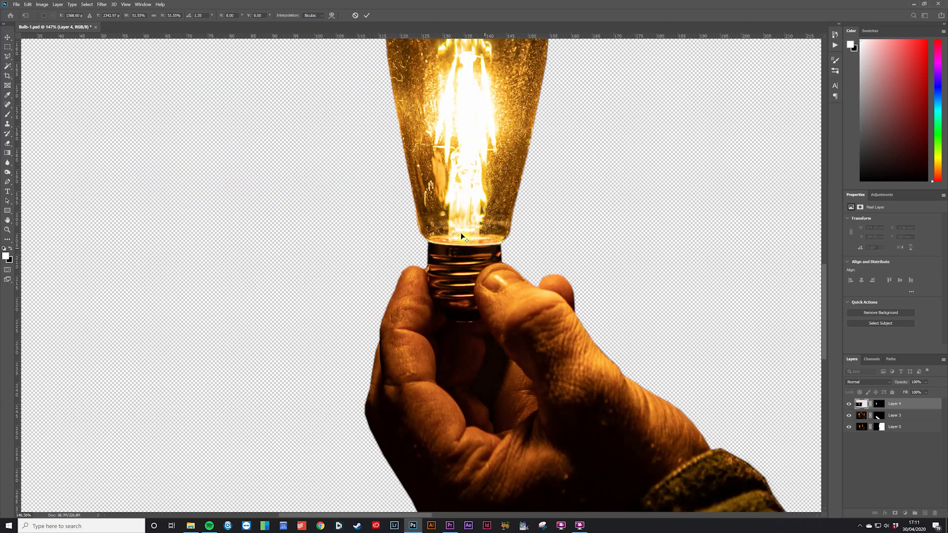
pyautogui.scroll(4, 464, 237)
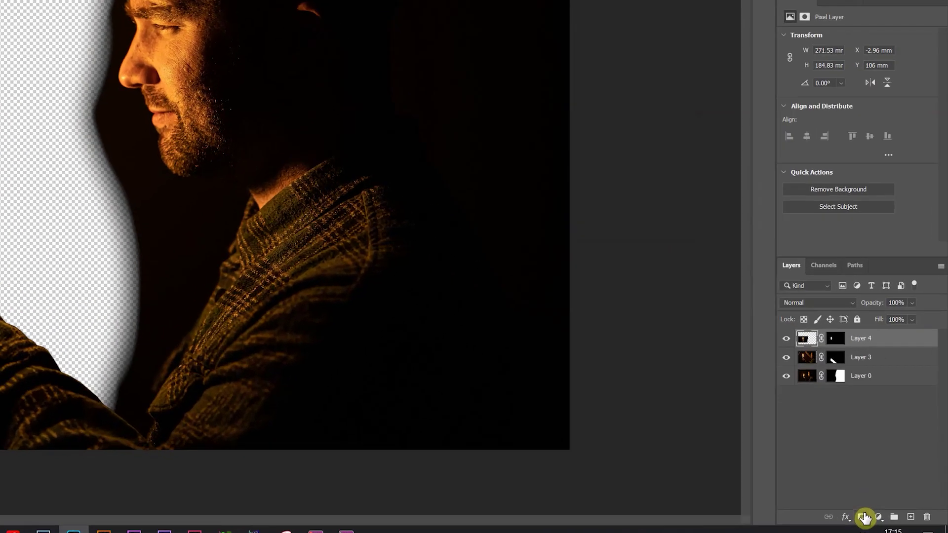
# Add a near-black Solid Color fill layer (#030102) and place it beneath all the photo layers
pyautogui.click(905, 514)
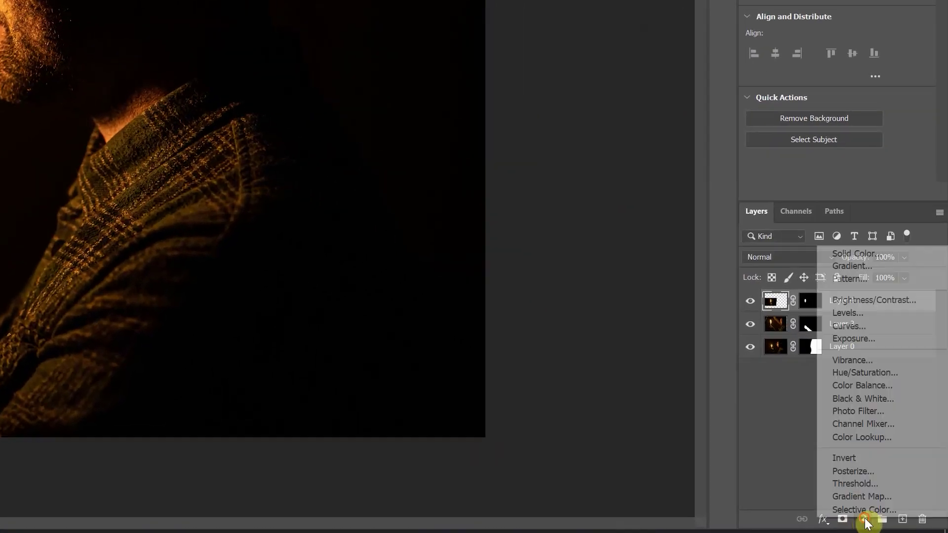
pyautogui.click(863, 258)
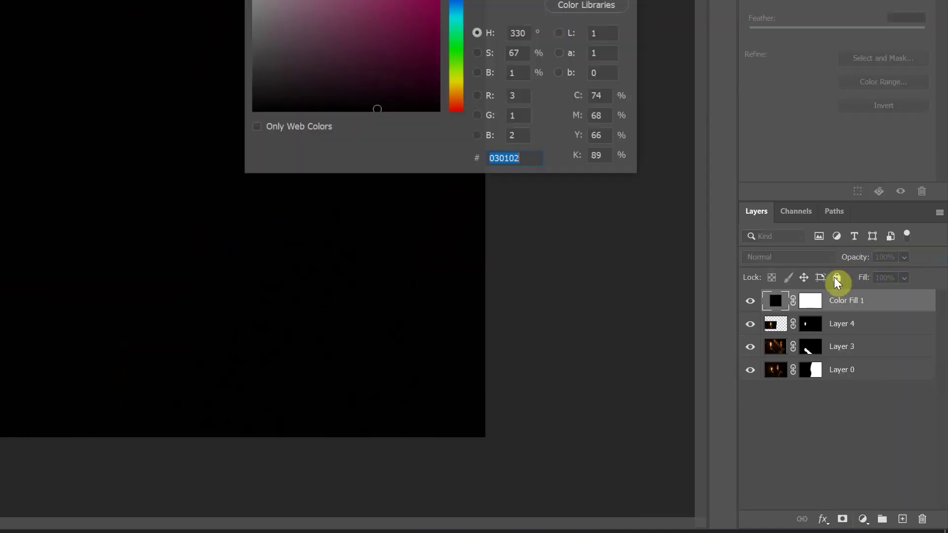
pyautogui.click(586, 143)
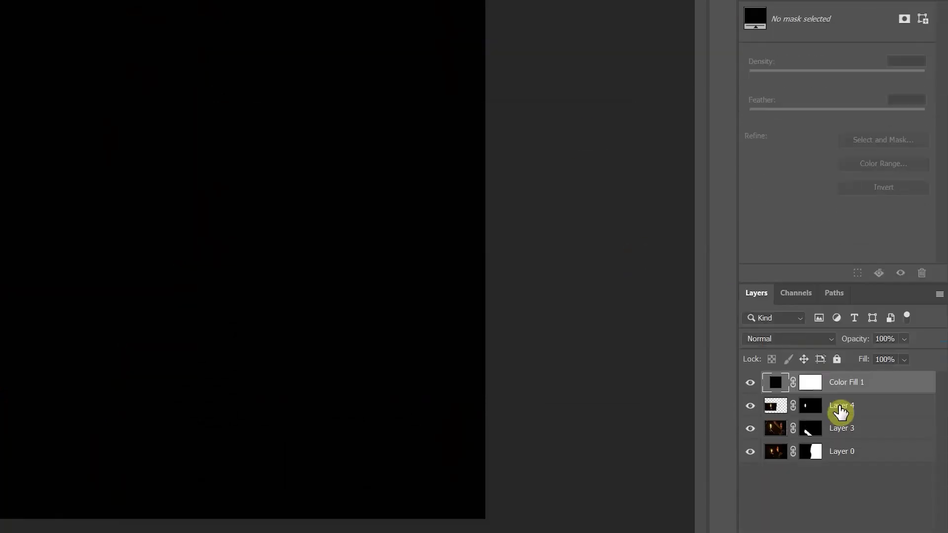
pyautogui.moveTo(900, 314); pyautogui.dragTo(903, 416)
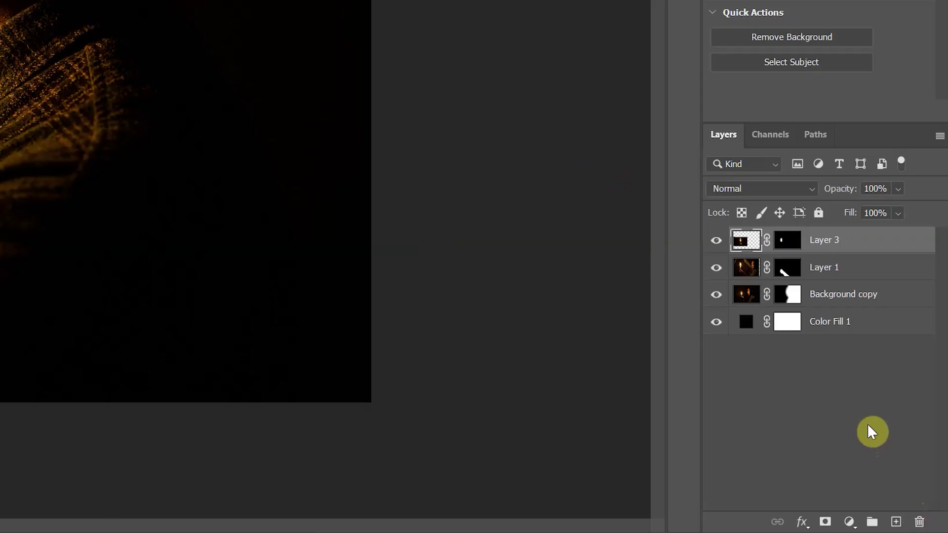
# Add a new empty layer above the Solid Color fill and sample orange #ffae38 from the lit thumb as the foreground color
pyautogui.click(896, 521)
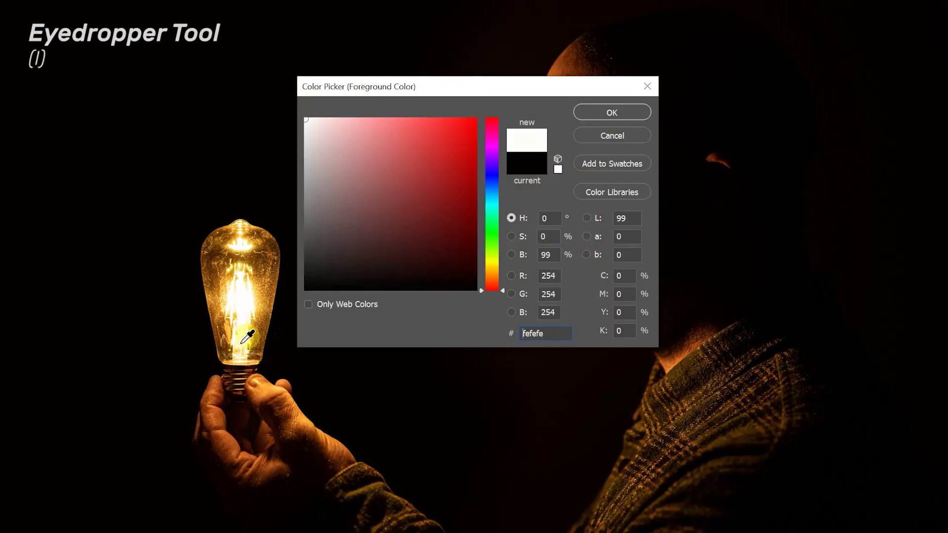
pyautogui.click(248, 337)
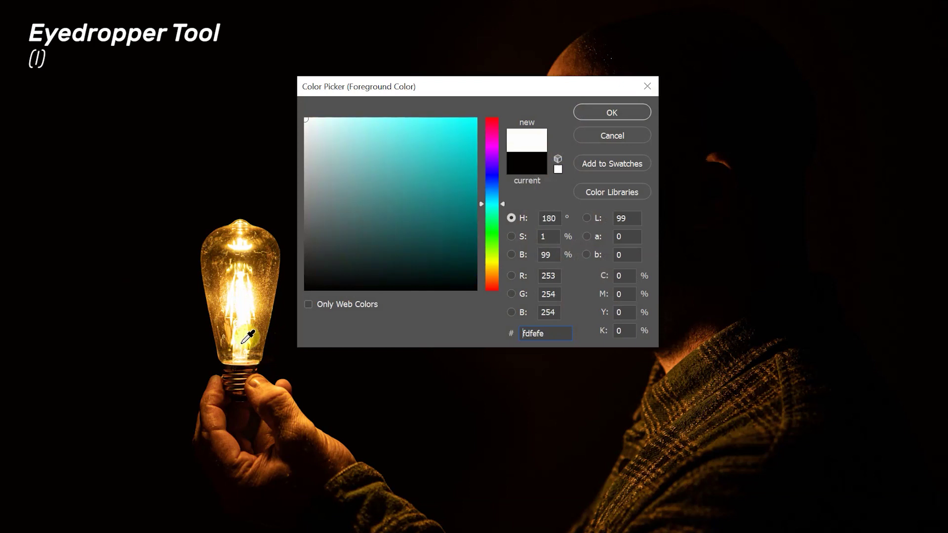
pyautogui.click(276, 381)
pyautogui.click(276, 381)
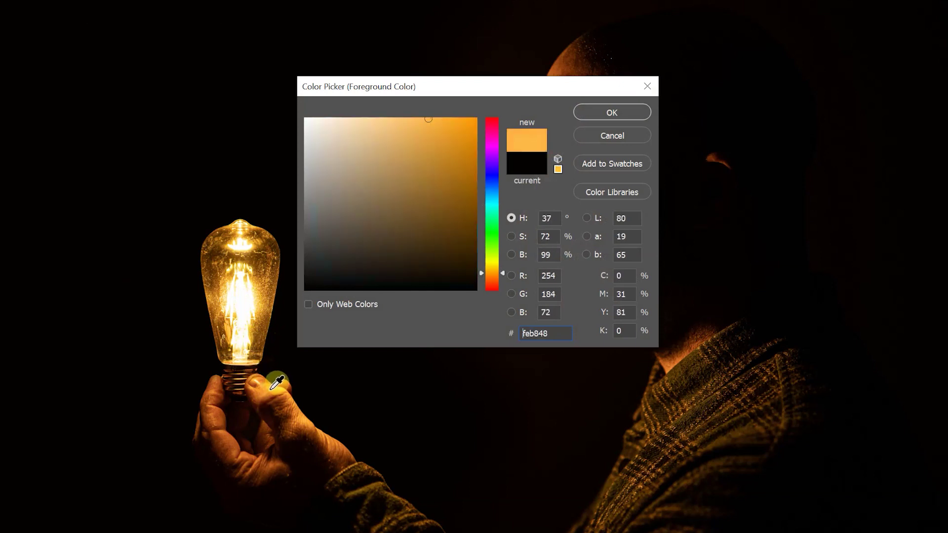
pyautogui.click(274, 384)
pyautogui.click(275, 385)
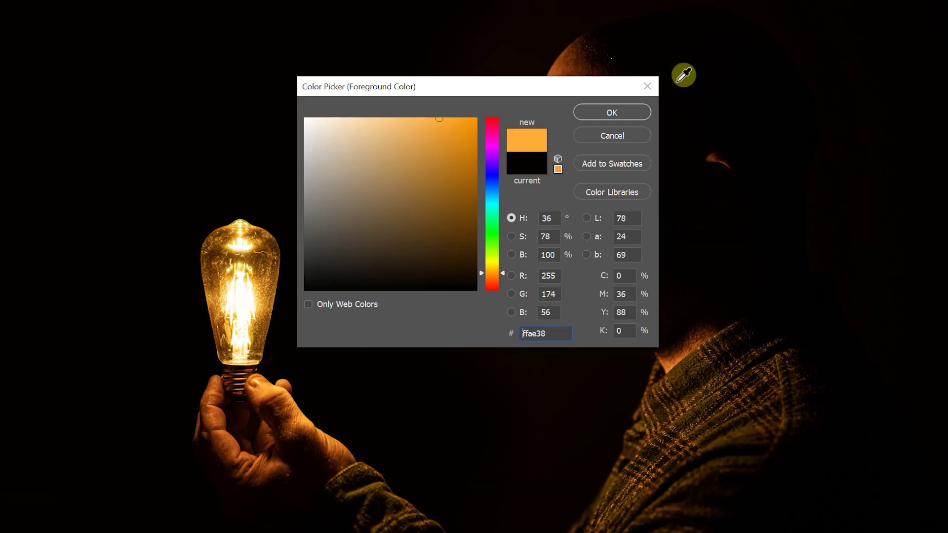
pyautogui.click(597, 114)
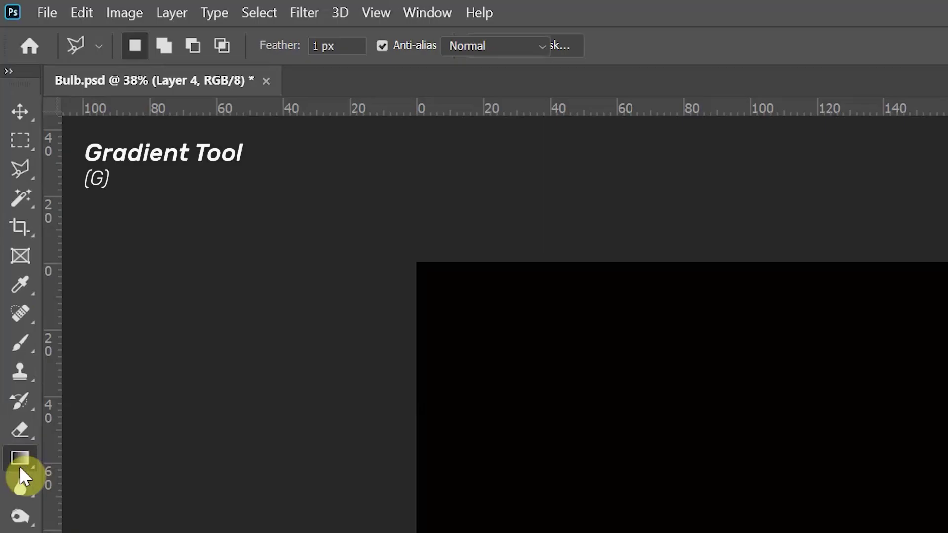
# Draw a radial foreground-to-transparent gradient on Layer 4 from the bulb's center out to the man's jaw
pyautogui.click(19, 467)
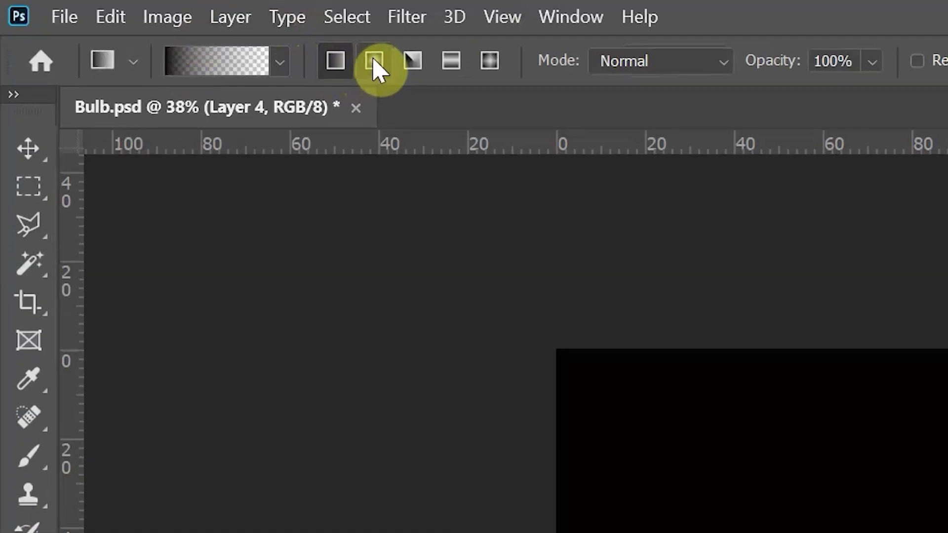
pyautogui.click(280, 48)
pyautogui.click(211, 48)
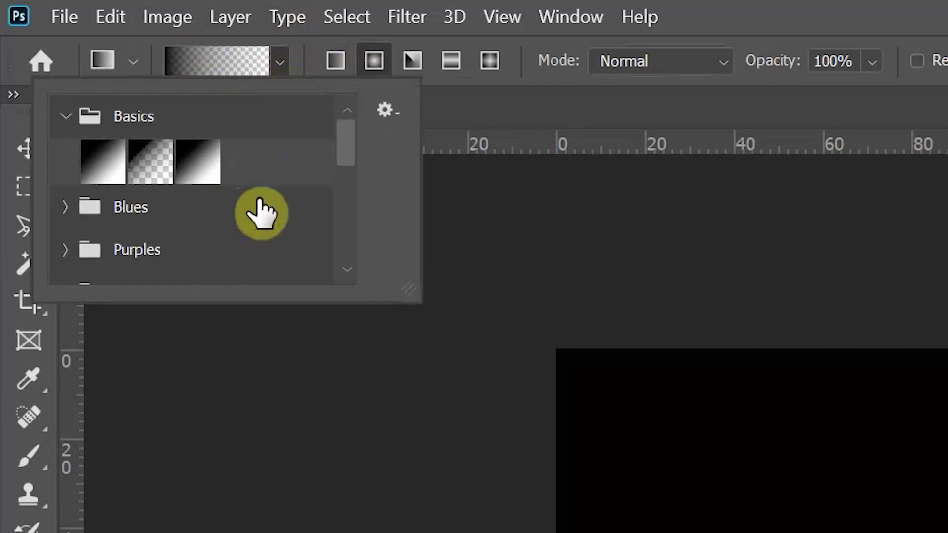
pyautogui.click(151, 178)
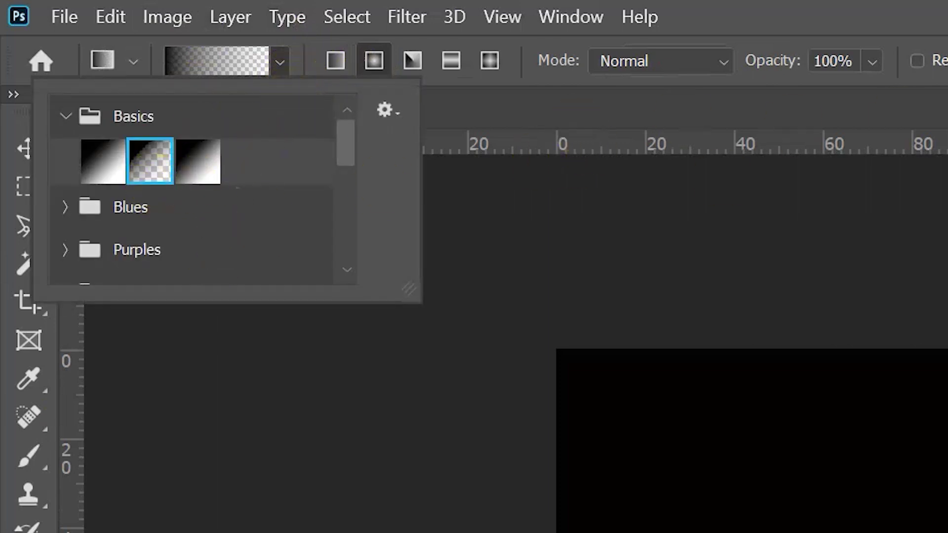
pyautogui.press('Return')
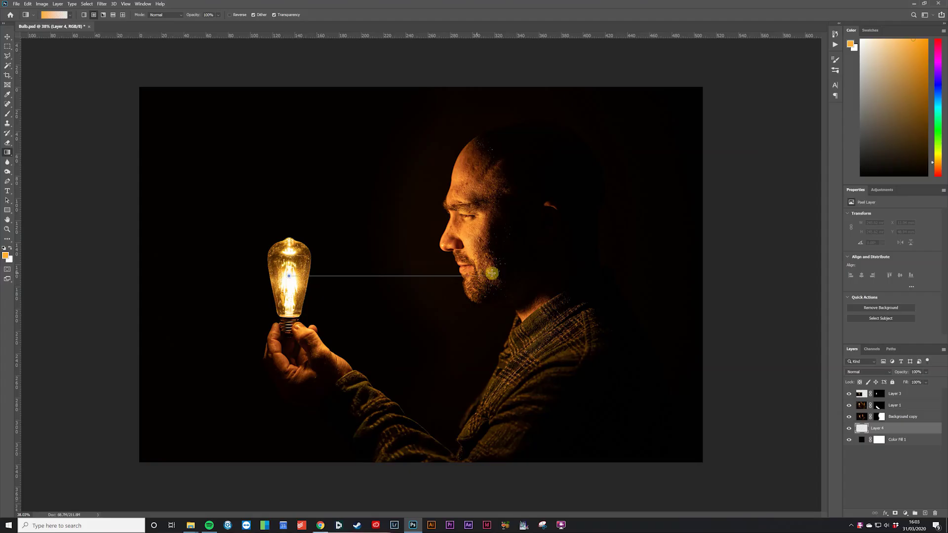
pyautogui.moveTo(492, 273); pyautogui.dragTo(492, 273)
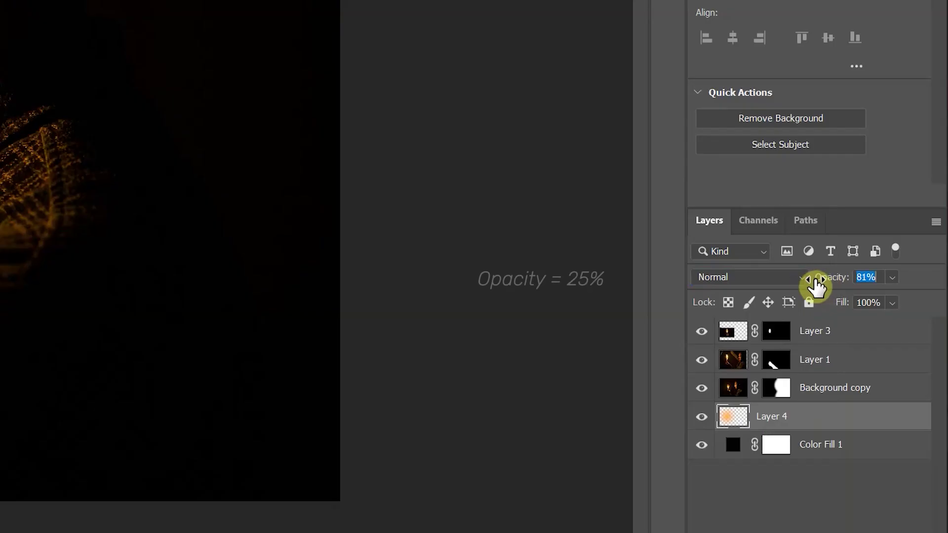
# Lower the opacity of the orange glow on Layer 4 to 25% and place the layer directly above Background copy
pyautogui.moveTo(816, 282); pyautogui.dragTo(755, 292)
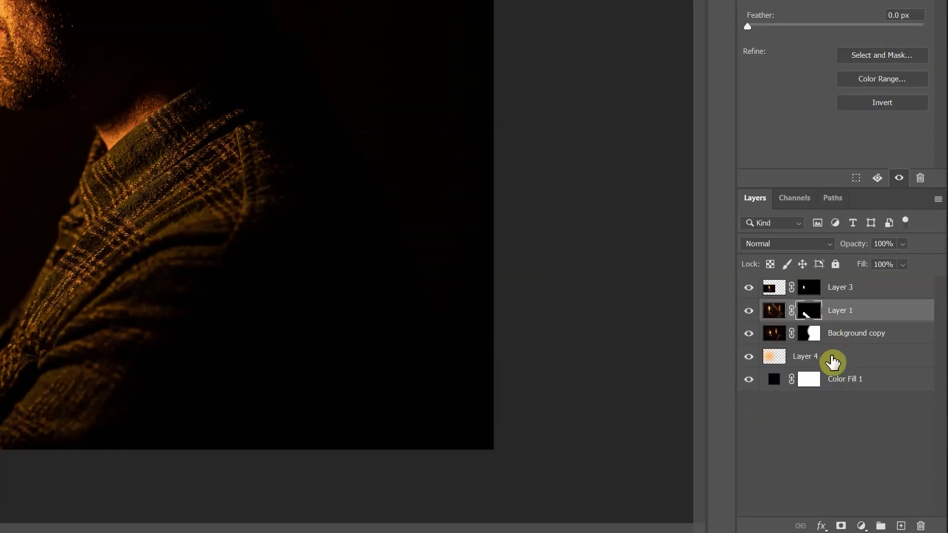
pyautogui.moveTo(832, 362); pyautogui.dragTo(832, 336)
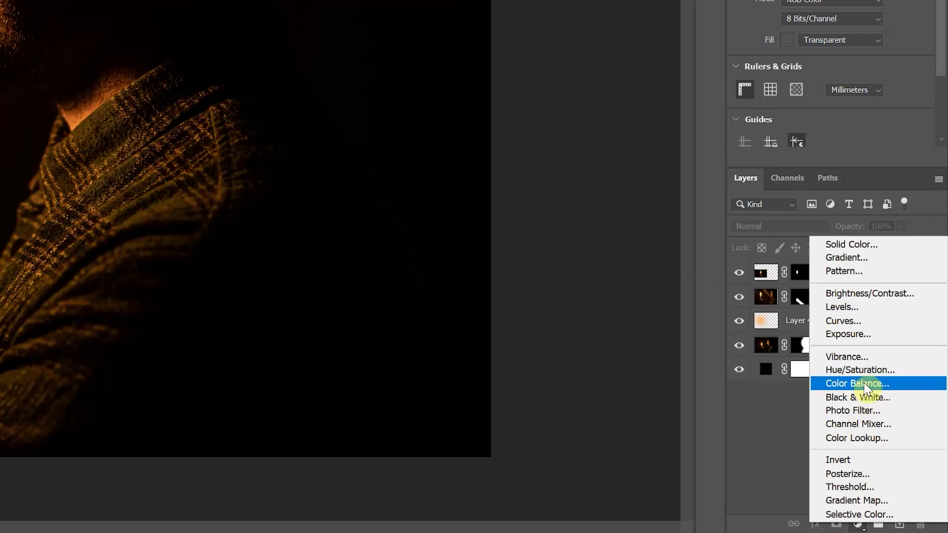
# Add a Curves adjustment layer over all layers, raising the black point and lowering the white point of the Blue channel
pyautogui.click(853, 321)
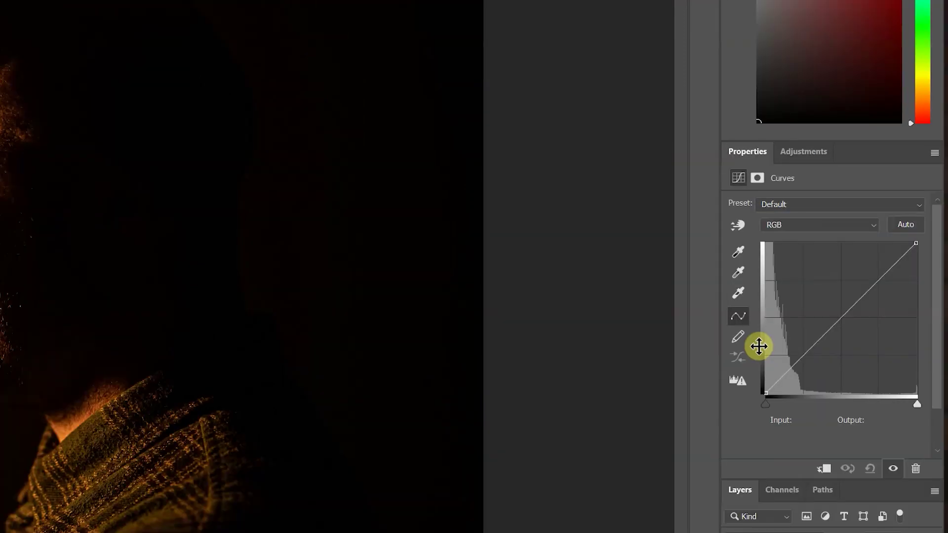
pyautogui.click(820, 225)
pyautogui.click(778, 273)
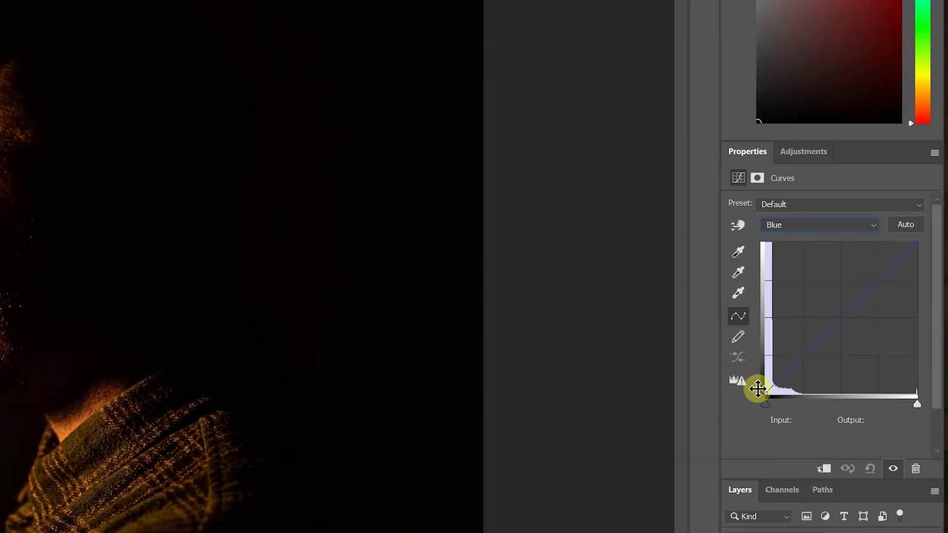
pyautogui.moveTo(765, 393); pyautogui.dragTo(759, 389)
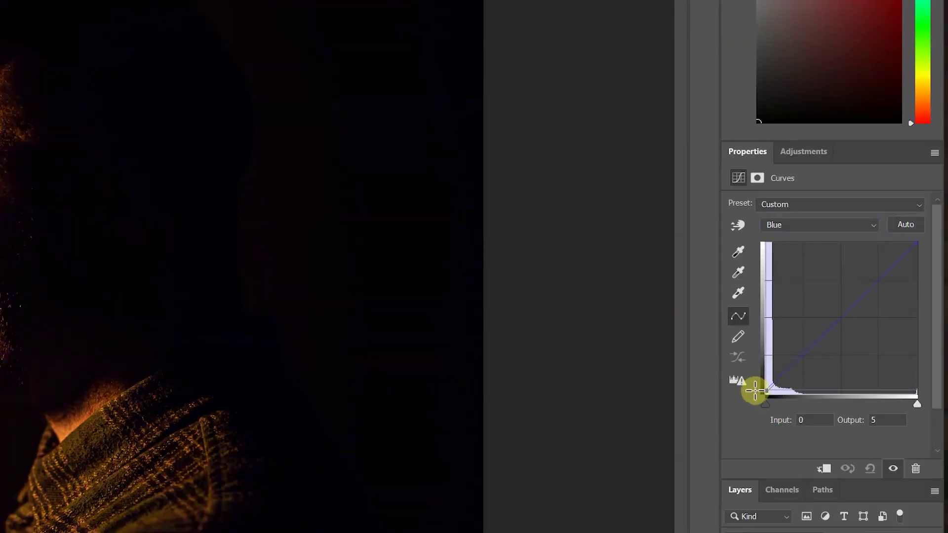
pyautogui.moveTo(750, 388); pyautogui.dragTo(749, 386)
pyautogui.moveTo(917, 244); pyautogui.dragTo(931, 265)
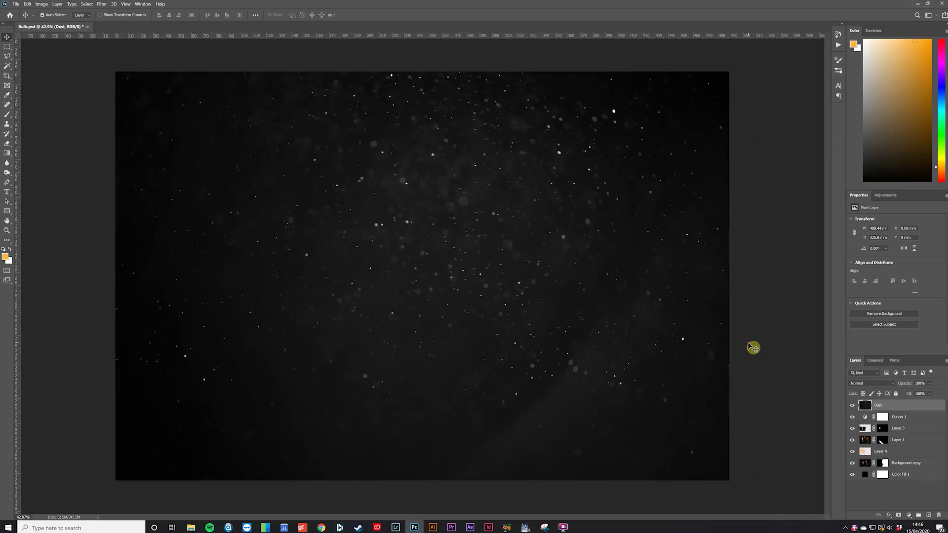
# Fit the Dust layer to the canvas and blend it in Screen mode at 15% opacity
pyautogui.hotkey('ctrl', 't')
pyautogui.press('Return')
pyautogui.click(856, 383)
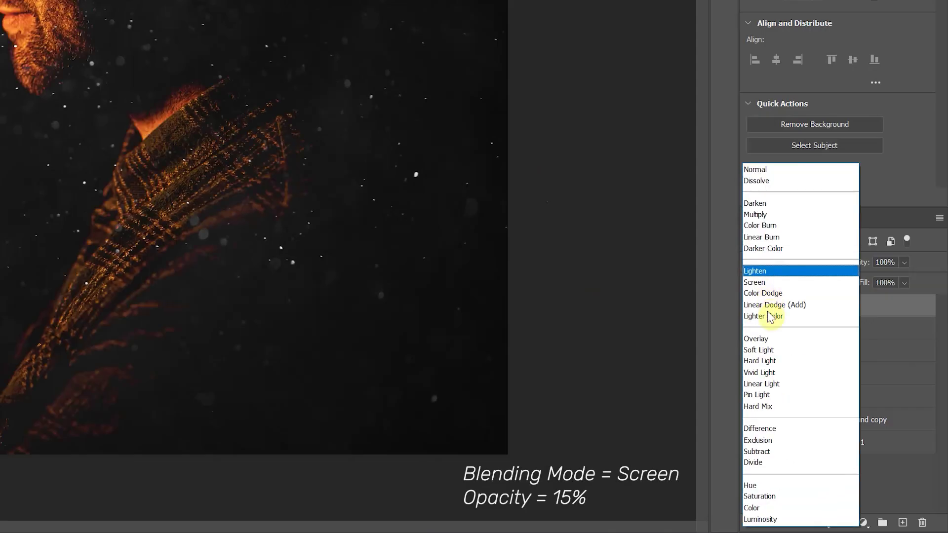
pyautogui.click(757, 285)
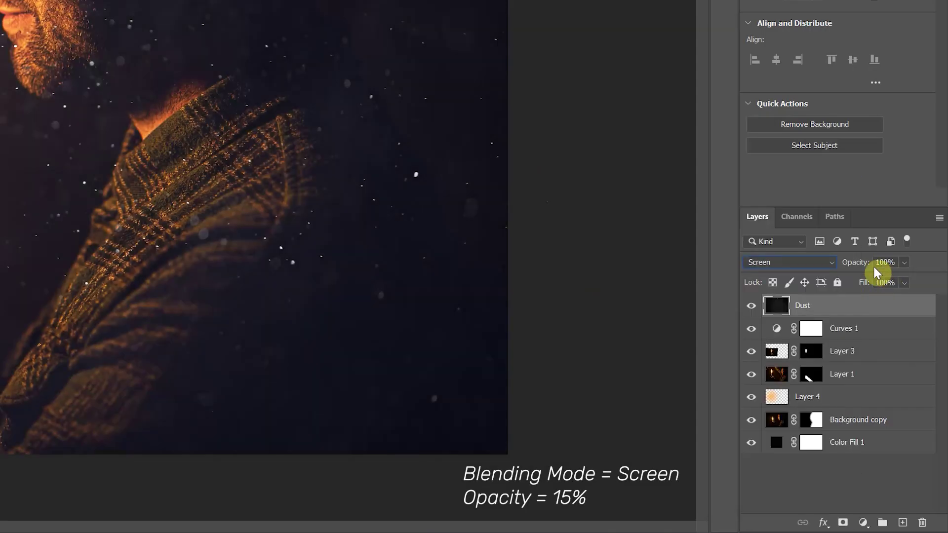
pyautogui.click(873, 265)
pyautogui.write('15')
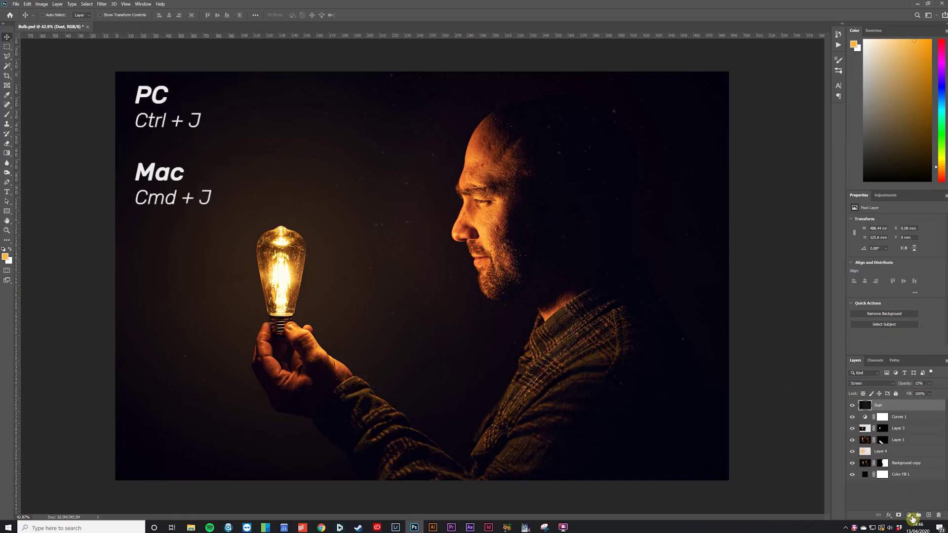
# Duplicate the Dust layer and flip the copy both horizontally and vertically with Free Transform, at -100% width and height
pyautogui.hotkey('ctrl', 'j')
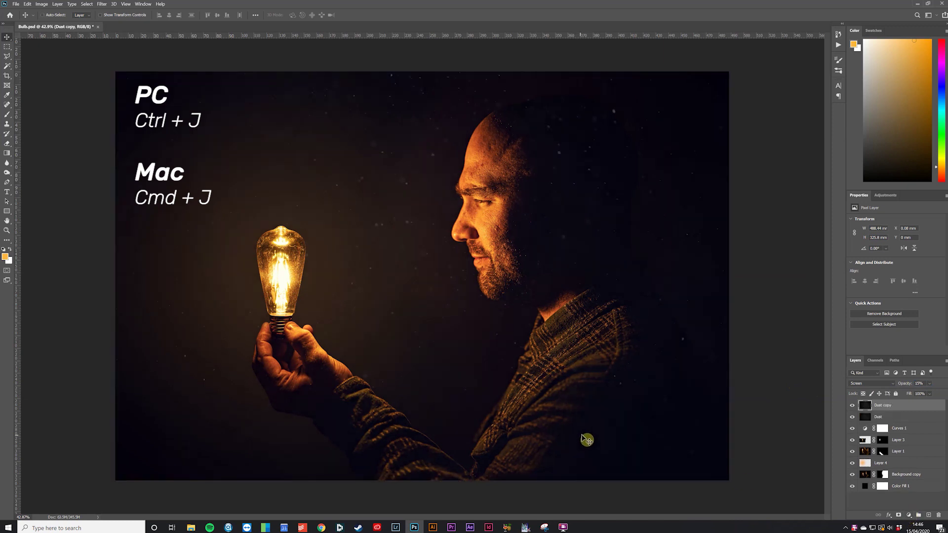
pyautogui.hotkey('ctrl', 't')
pyautogui.moveTo(741, 70); pyautogui.dragTo(167, 431)
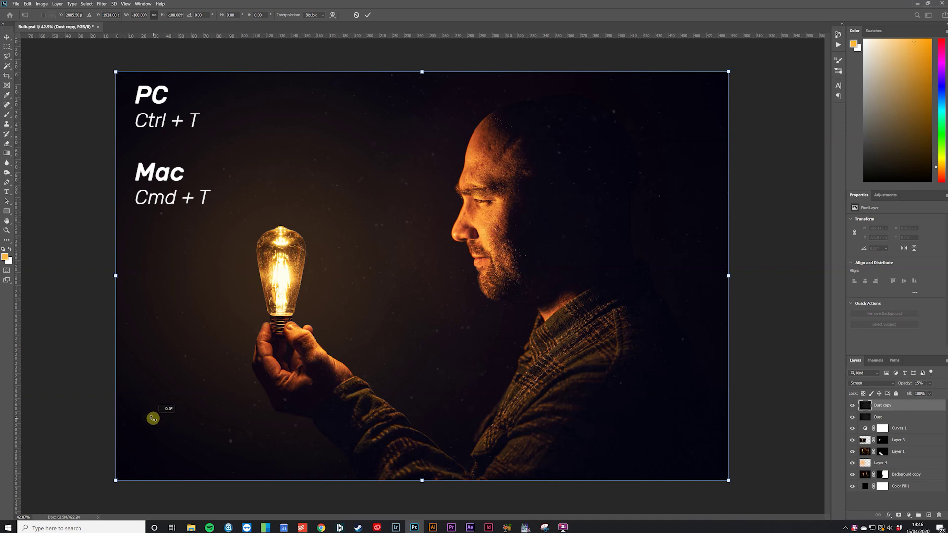
pyautogui.press('Return')
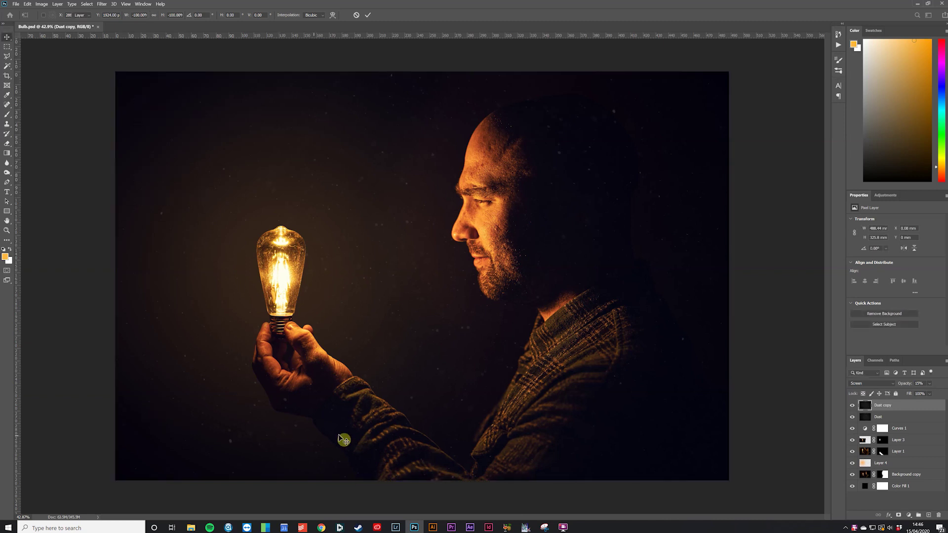